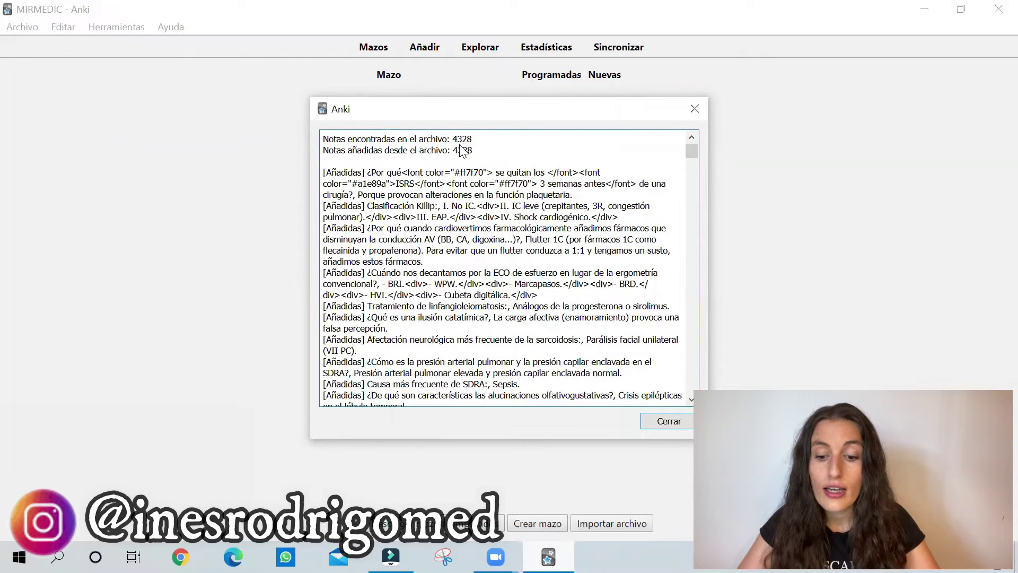
# Close the import report and start a study session on the Cardiología deck of ANKIs Mirmedic 2022
pyautogui.click(659, 421)
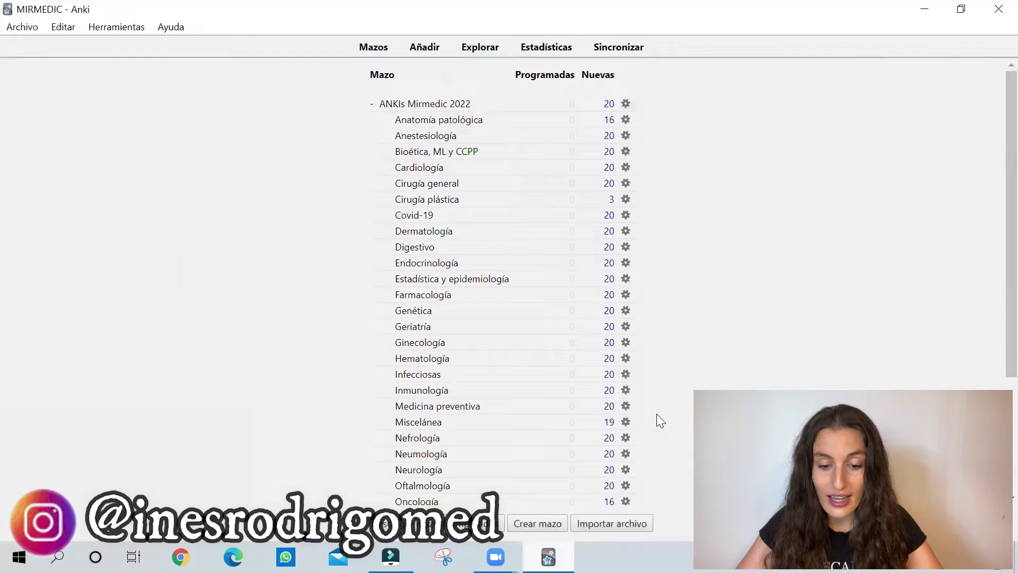
pyautogui.scroll(-5, 658, 416)
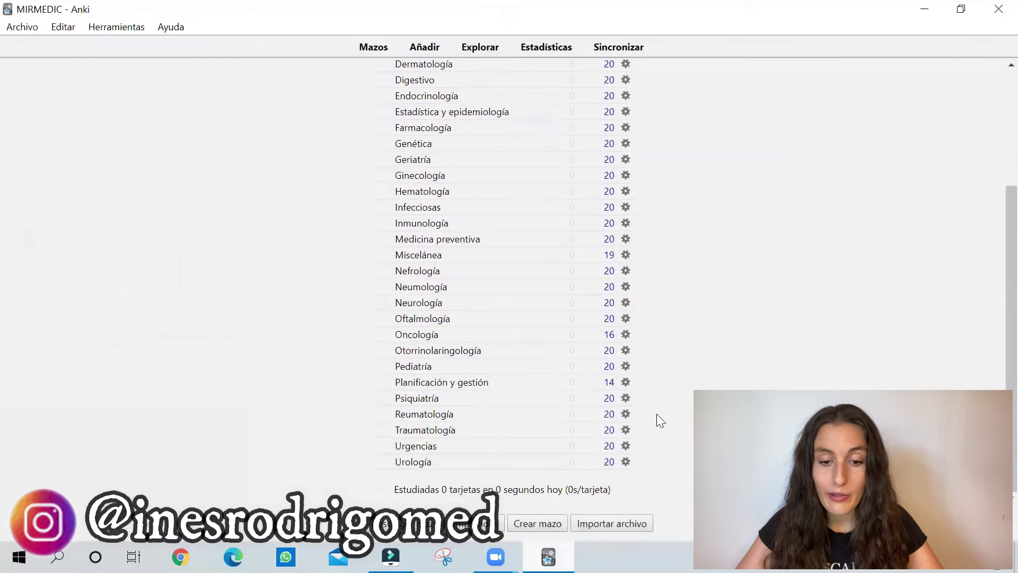
pyautogui.scroll(5, 660, 421)
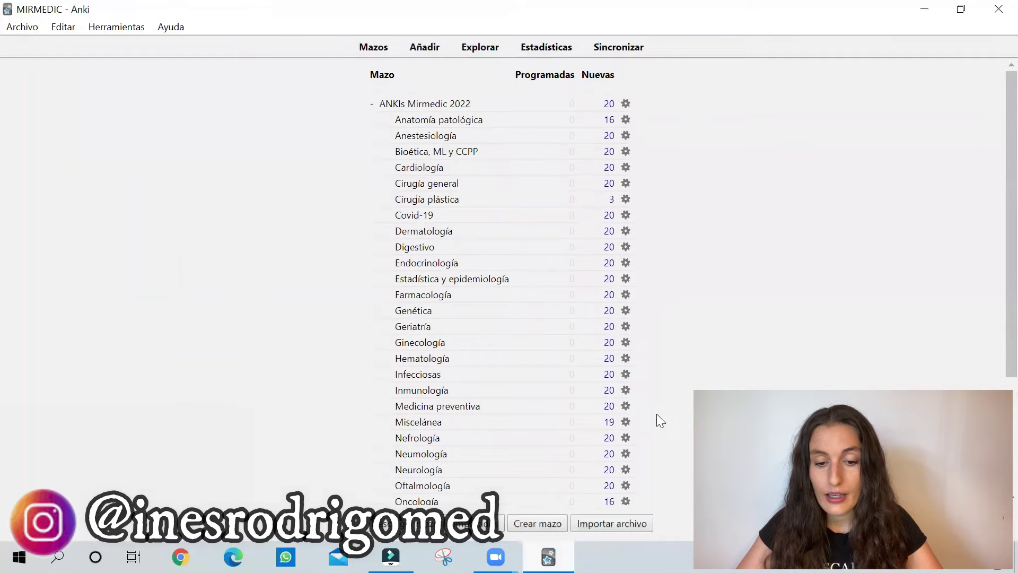
pyautogui.click(419, 168)
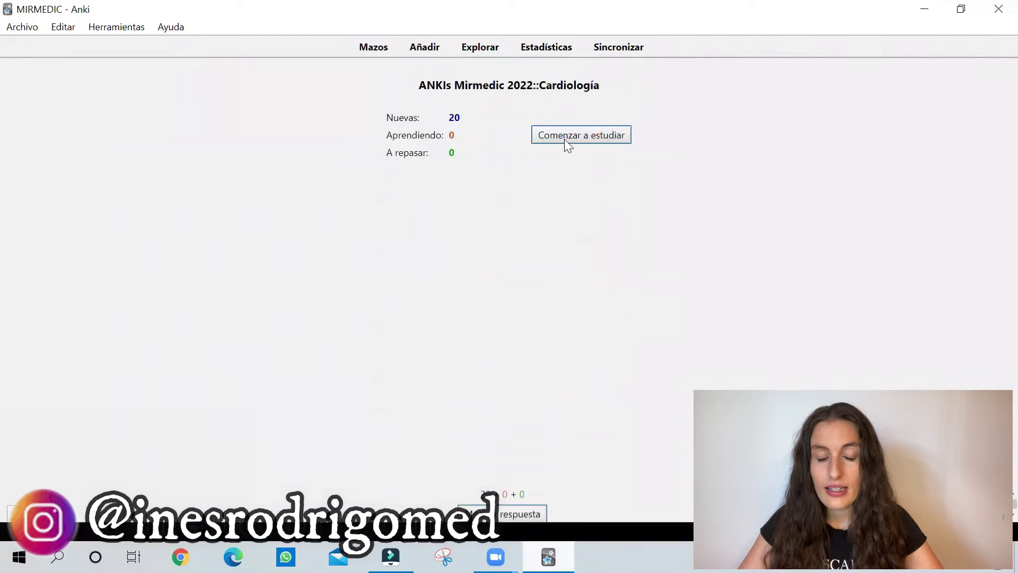
pyautogui.click(565, 139)
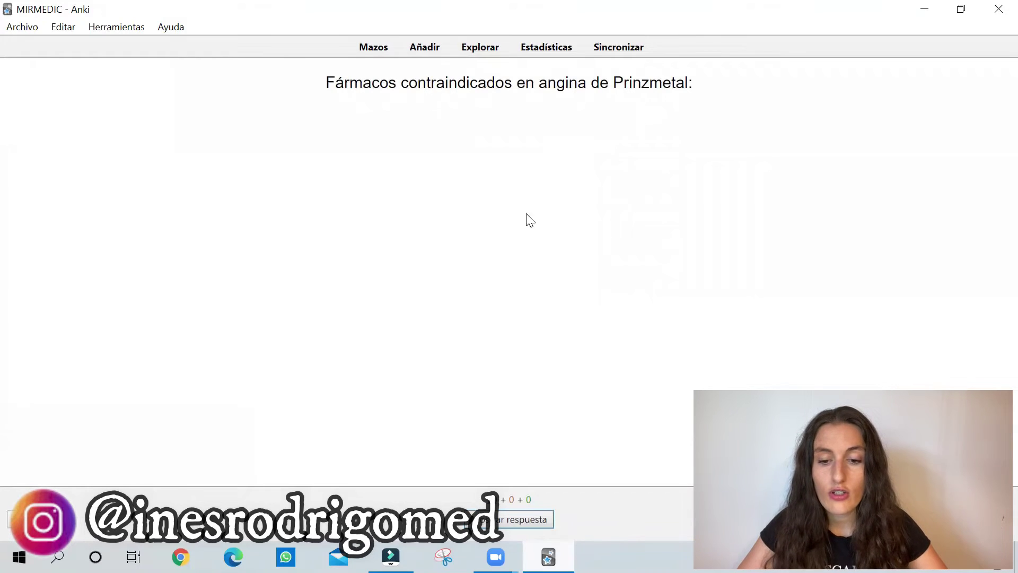
# Reveal and grade the Prinzmetal angina and Ewart sign cards as due again in <1 m, and reveal the following card's answer
pyautogui.click(501, 515)
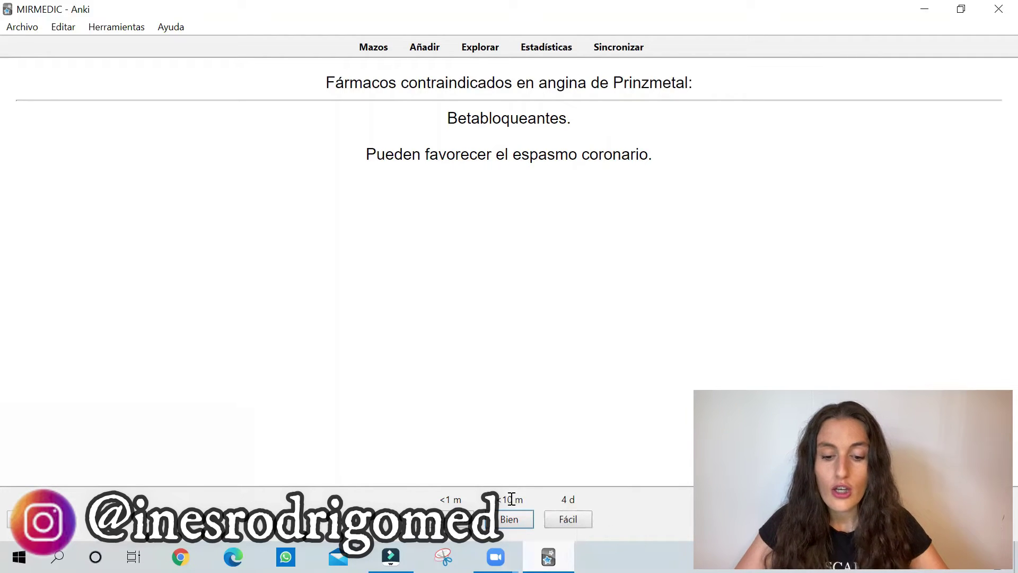
pyautogui.click(460, 525)
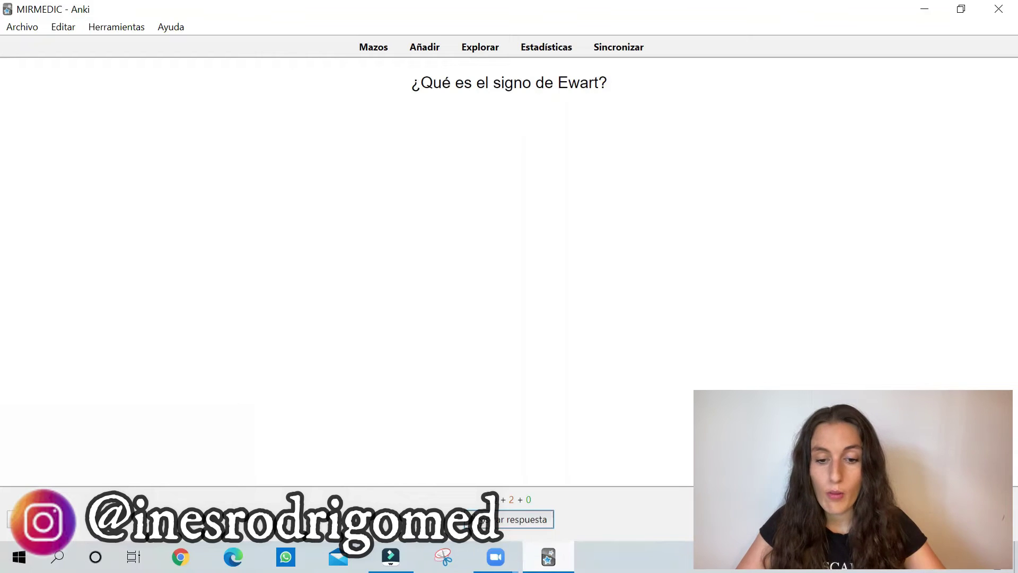
pyautogui.click(483, 523)
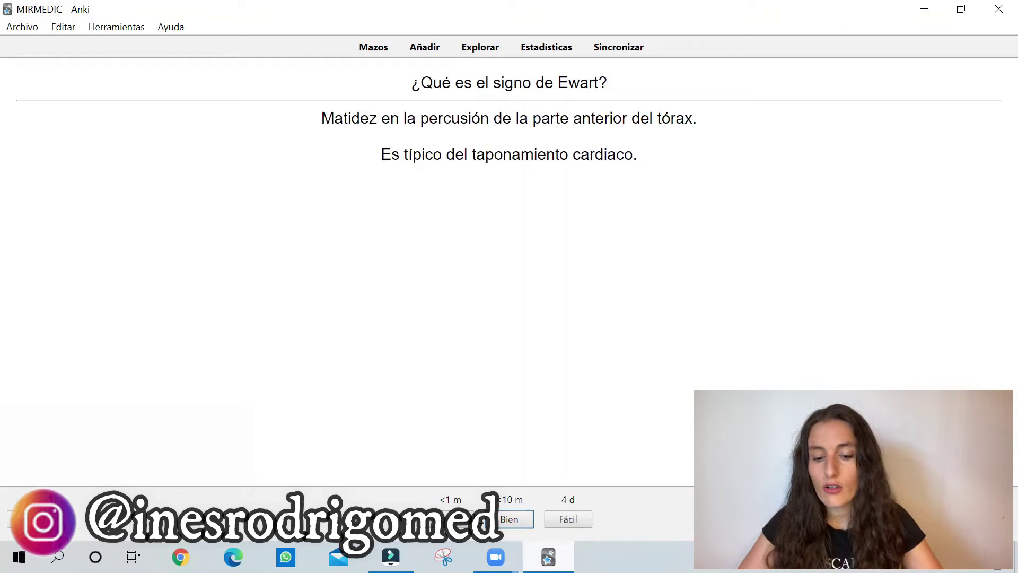
pyautogui.click(465, 525)
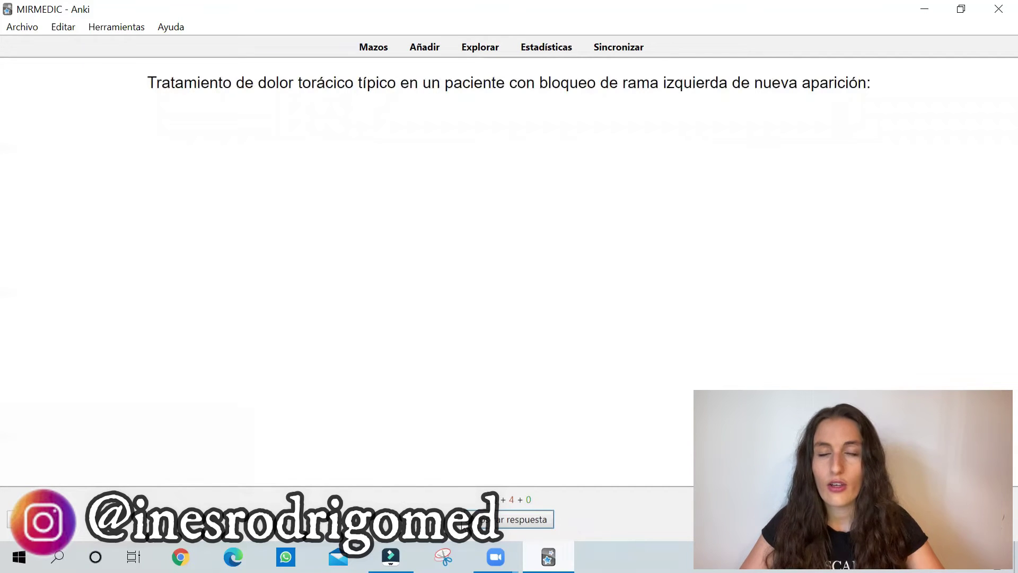
pyautogui.click(482, 524)
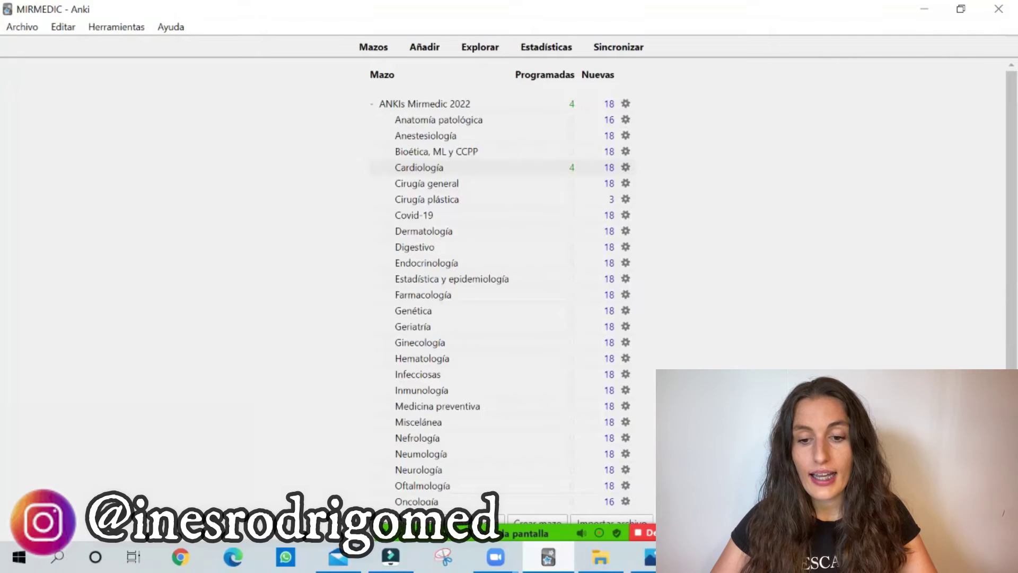
pyautogui.click(625, 119)
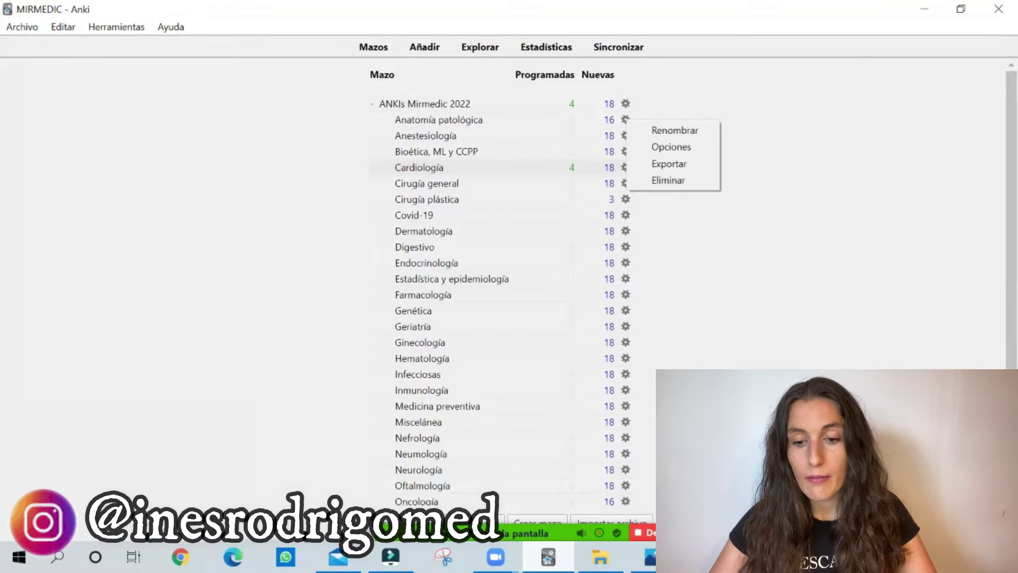
pyautogui.click(671, 147)
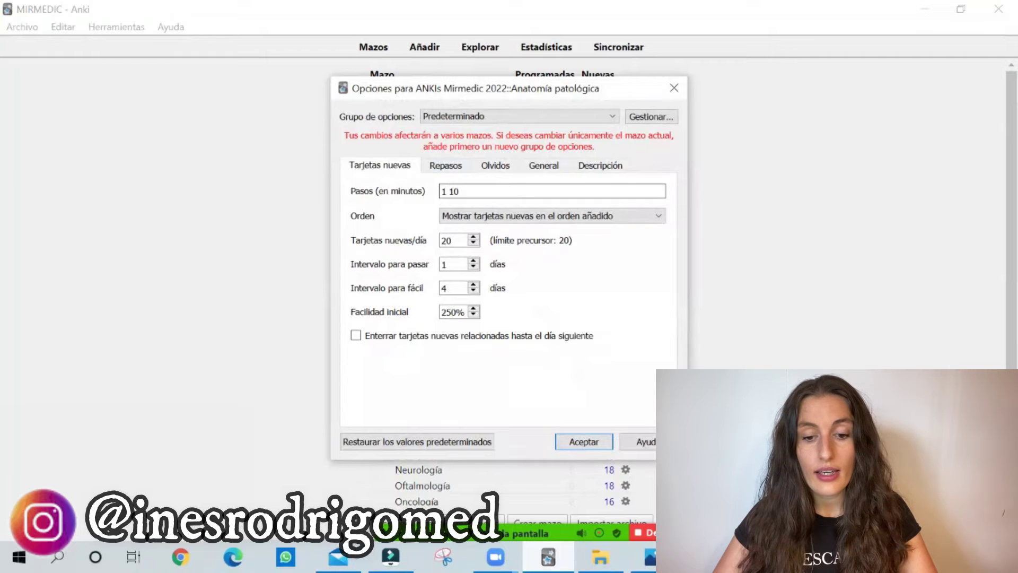
pyautogui.press('BackSpace')
pyautogui.press('BackSpace')
pyautogui.press('BackSpace')
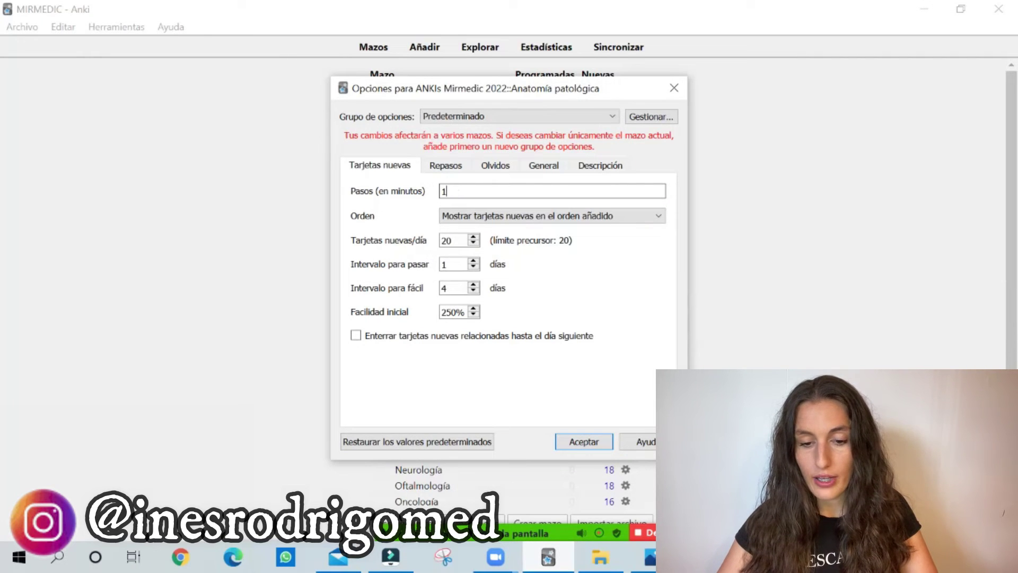
pyautogui.write('5 ')
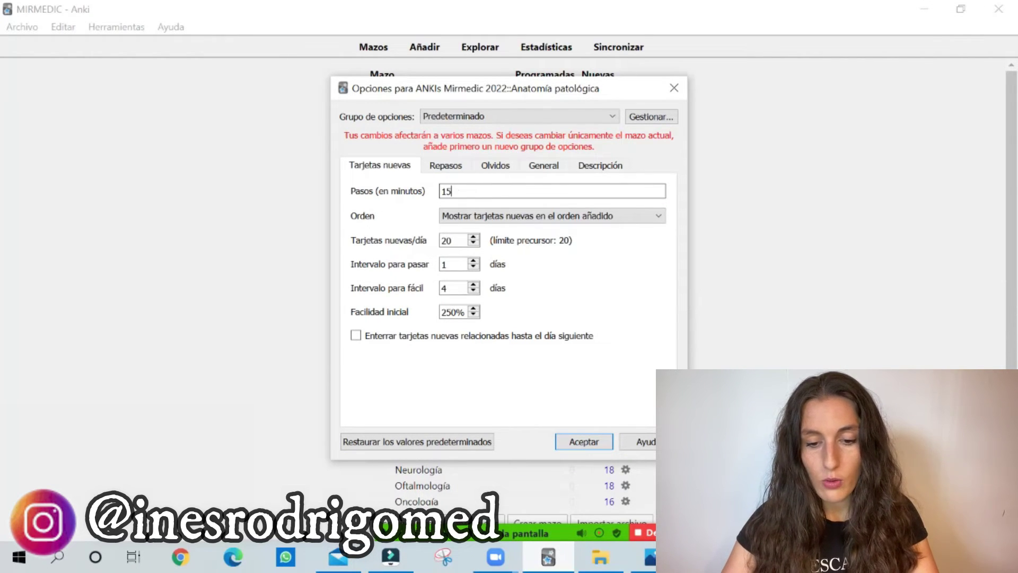
pyautogui.write('144')
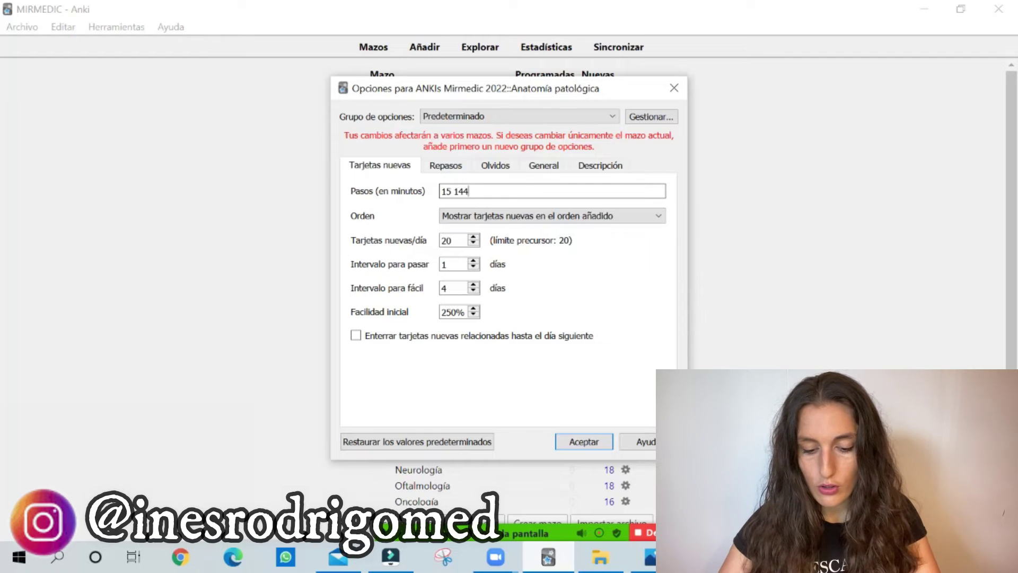
pyautogui.write('0 8640')
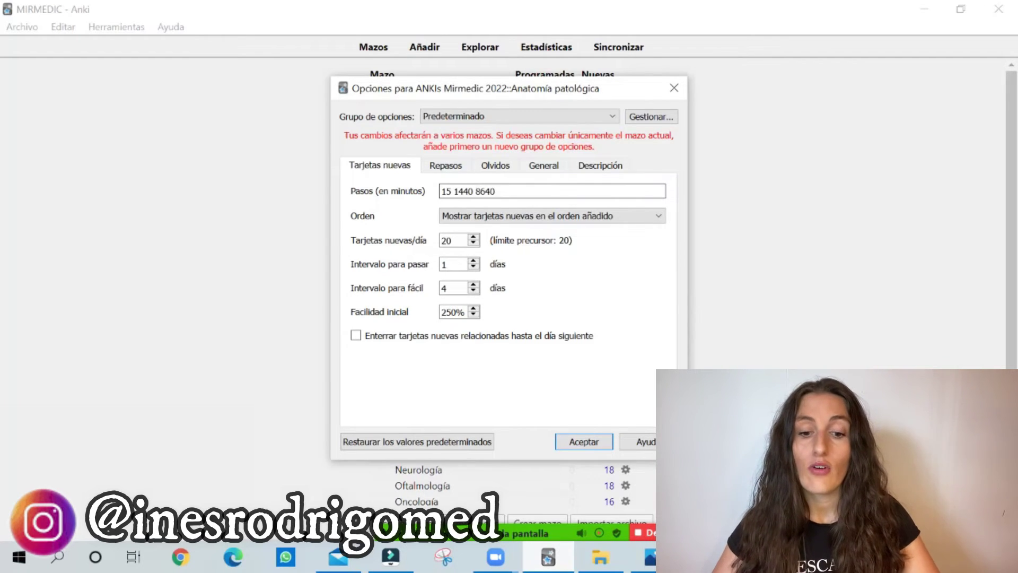
pyautogui.press('Tab')
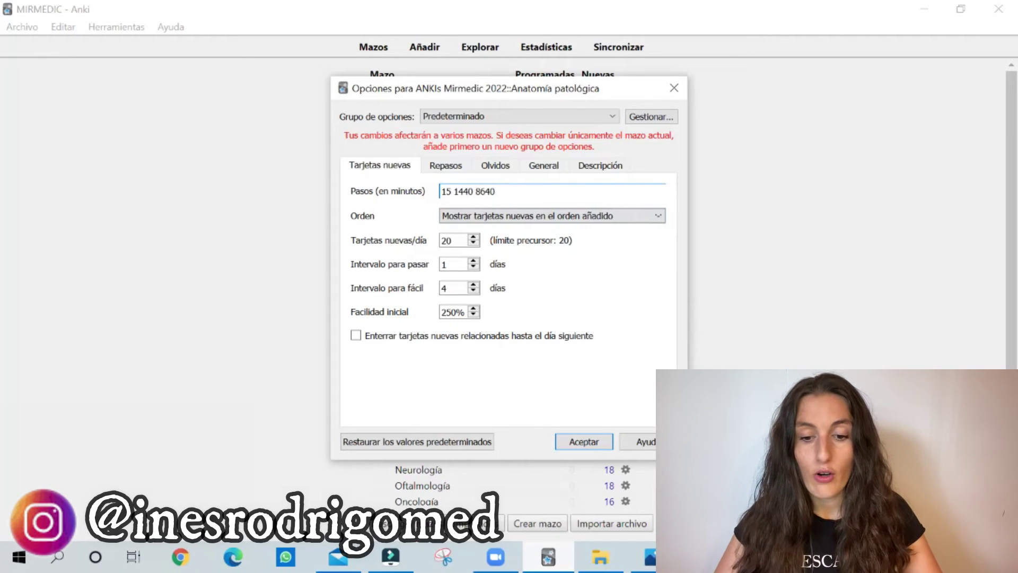
# Set the new-card order to "Mostrar tarjetas nuevas aleatoriamente"
pyautogui.click(551, 216)
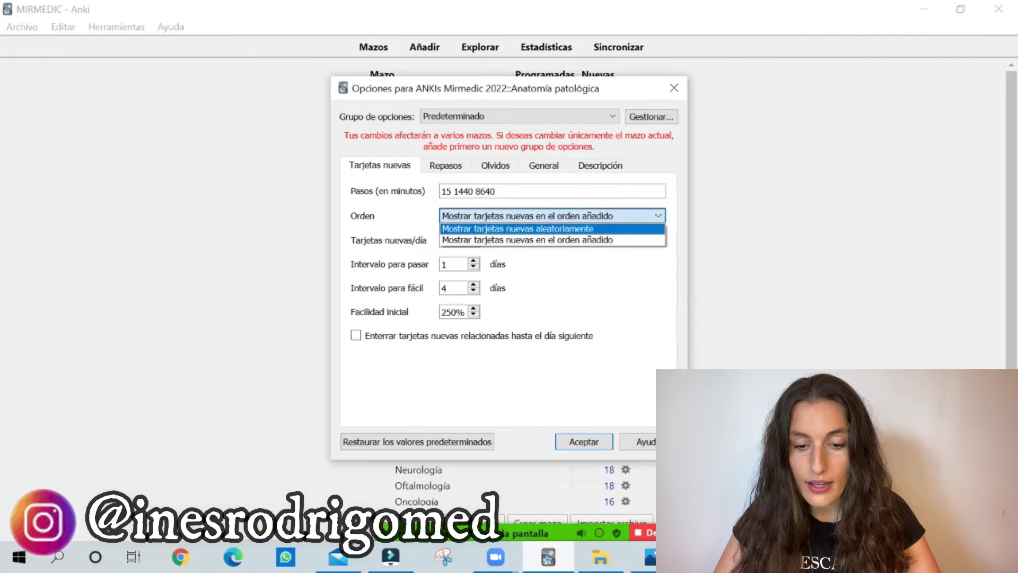
pyautogui.click(518, 229)
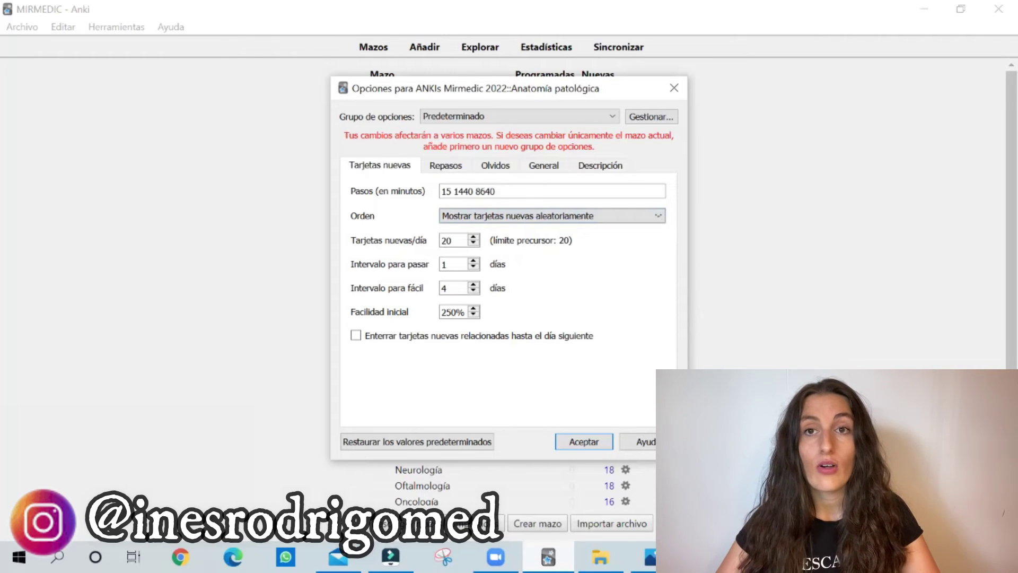
pyautogui.click(453, 240)
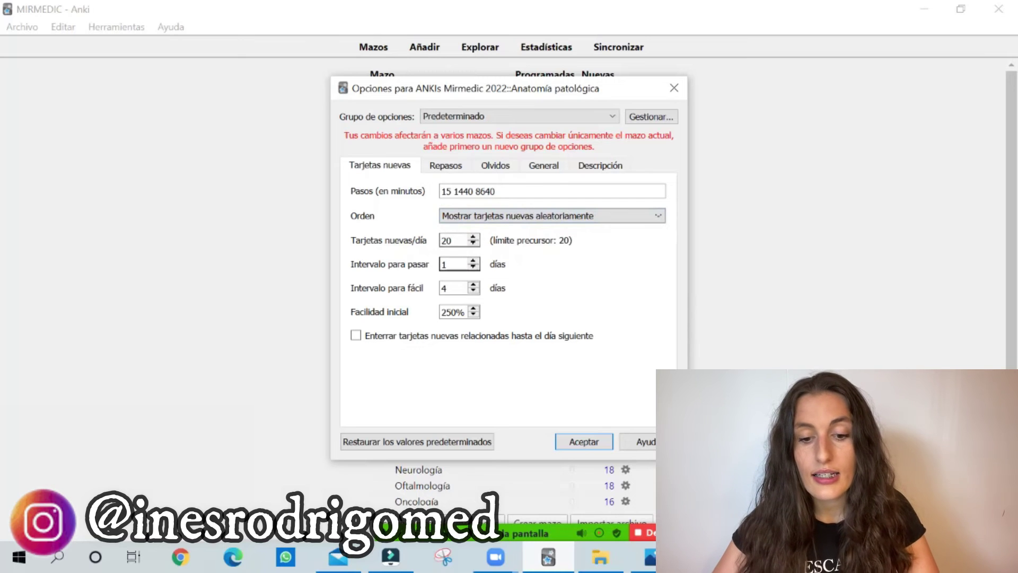
# Set both the new cards' "Intervalo para pasar" and "Intervalo para fácil" to 15 days
pyautogui.click(454, 264)
pyautogui.write('5')
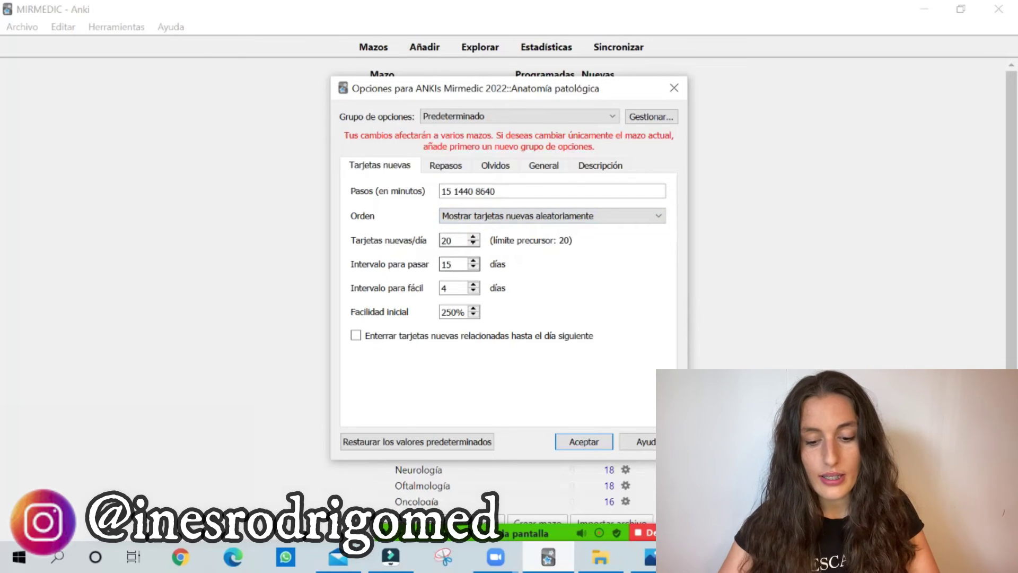
pyautogui.press('Tab')
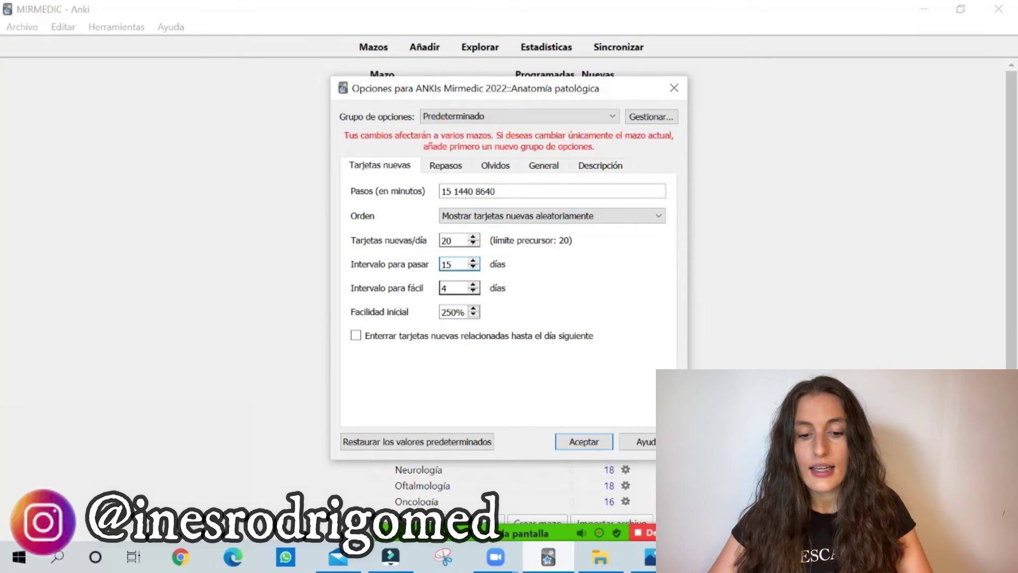
pyautogui.press('BackSpace')
pyautogui.write('15')
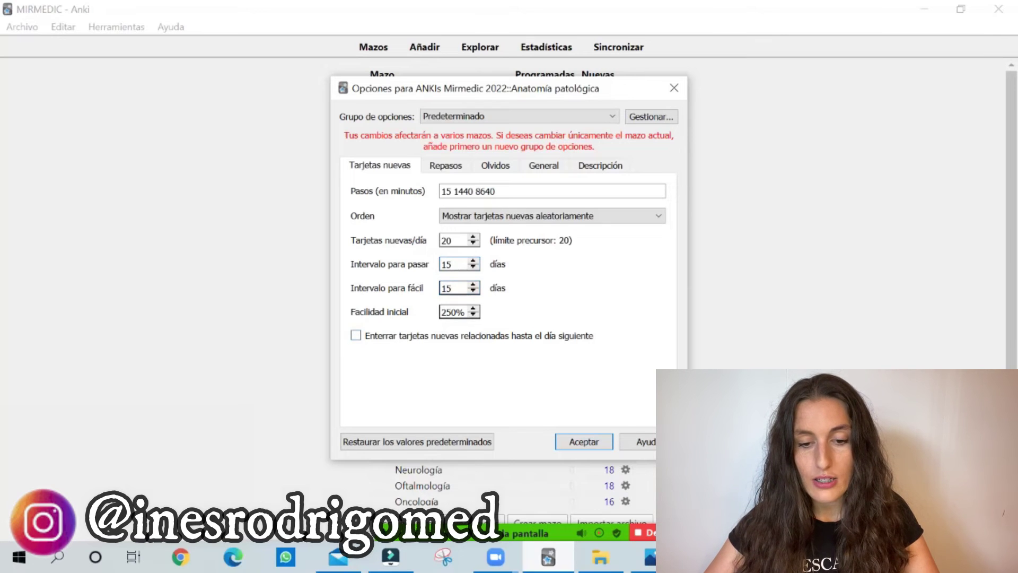
# In the review settings (Repasos), set the maximum reviews per day to 9999 and the maximum interval to 365 days
pyautogui.click(445, 166)
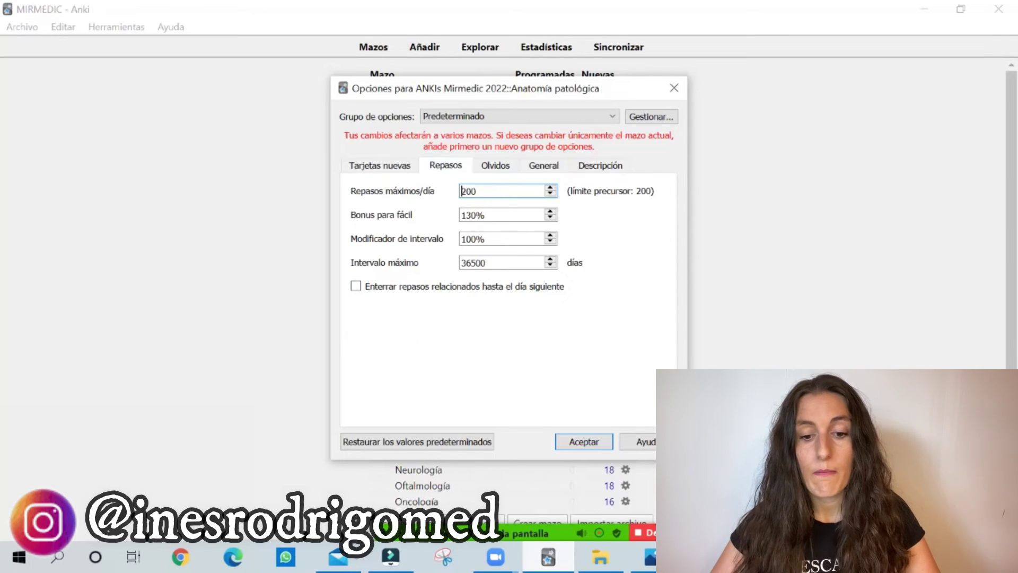
pyautogui.click(476, 191)
pyautogui.doubleClick(476, 191)
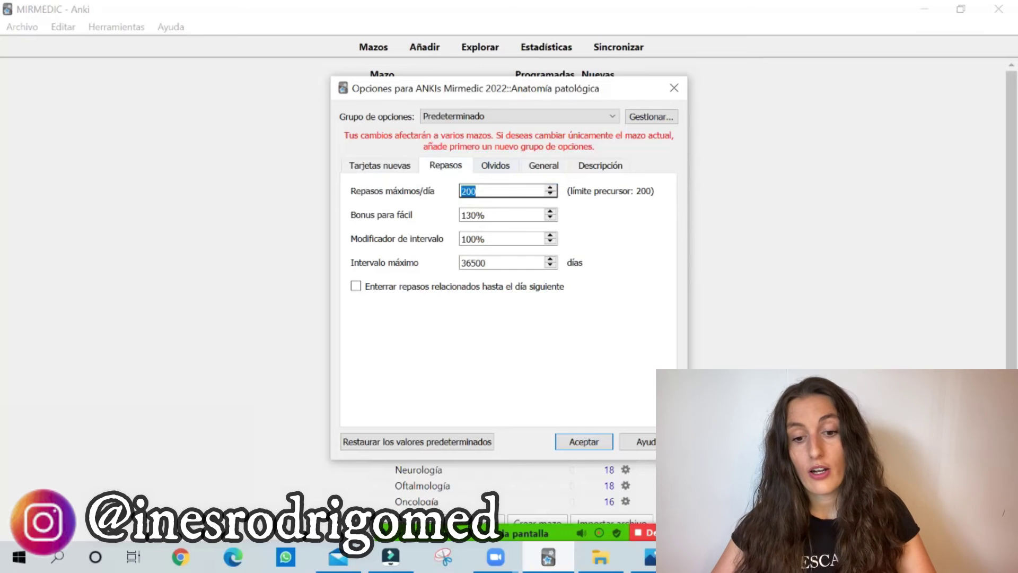
pyautogui.write('9999')
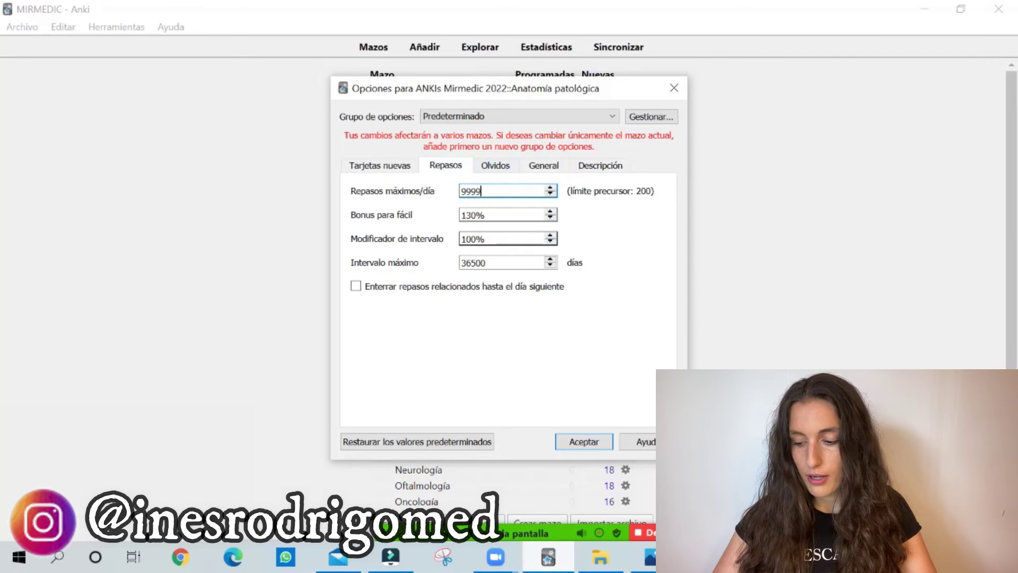
pyautogui.click(486, 263)
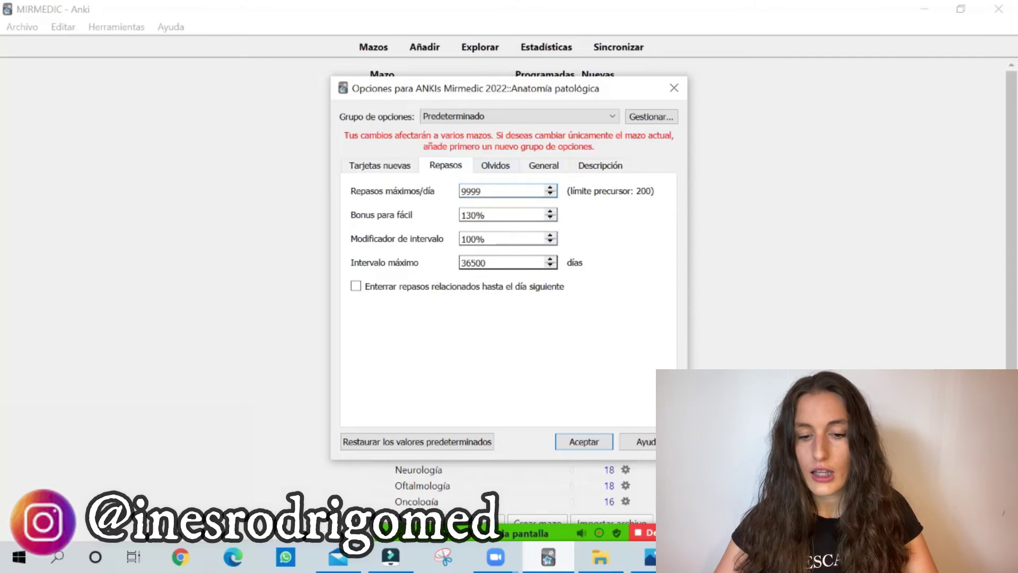
pyautogui.press('BackSpace')
pyautogui.press('BackSpace')
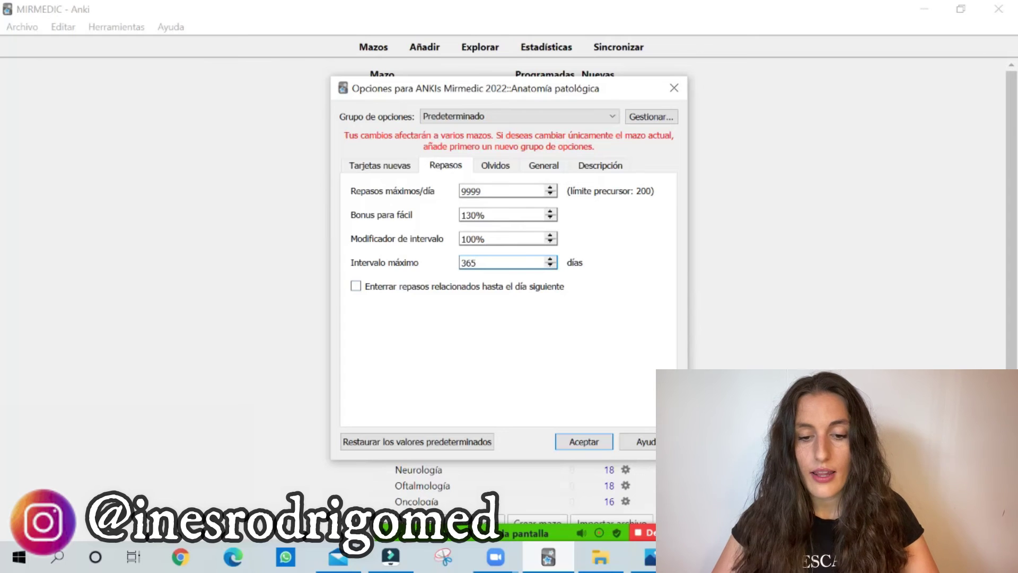
# In the lapse settings (Olvidos), set the relearning steps to 20 1440 minutes
pyautogui.click(496, 165)
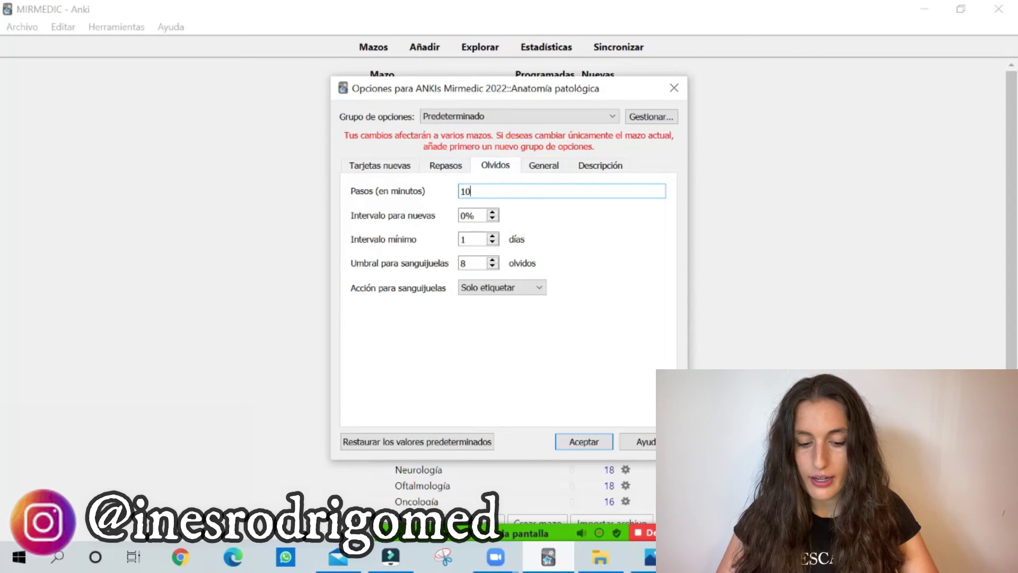
pyautogui.press('BackSpace')
pyautogui.press('BackSpace')
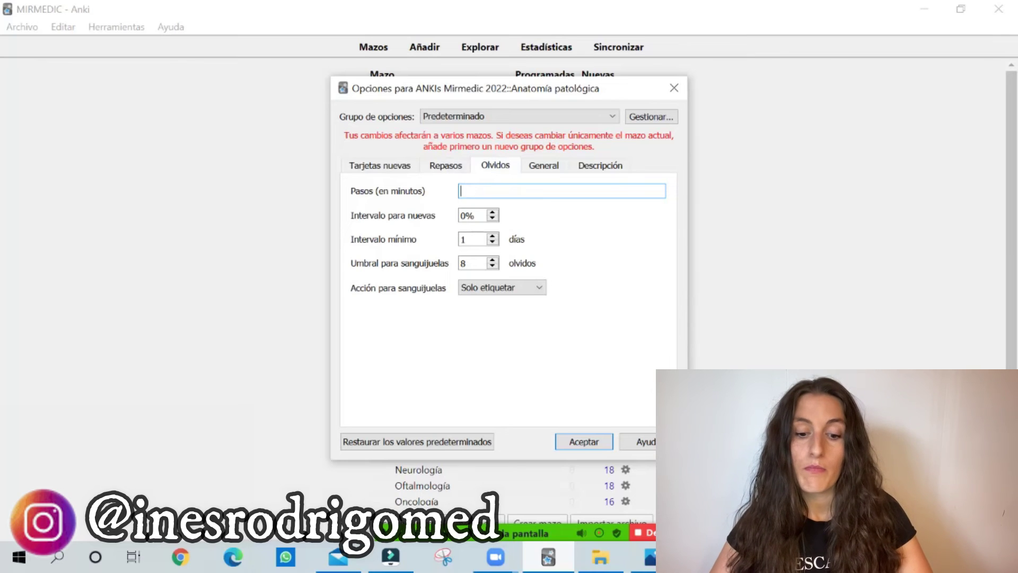
pyautogui.write('20')
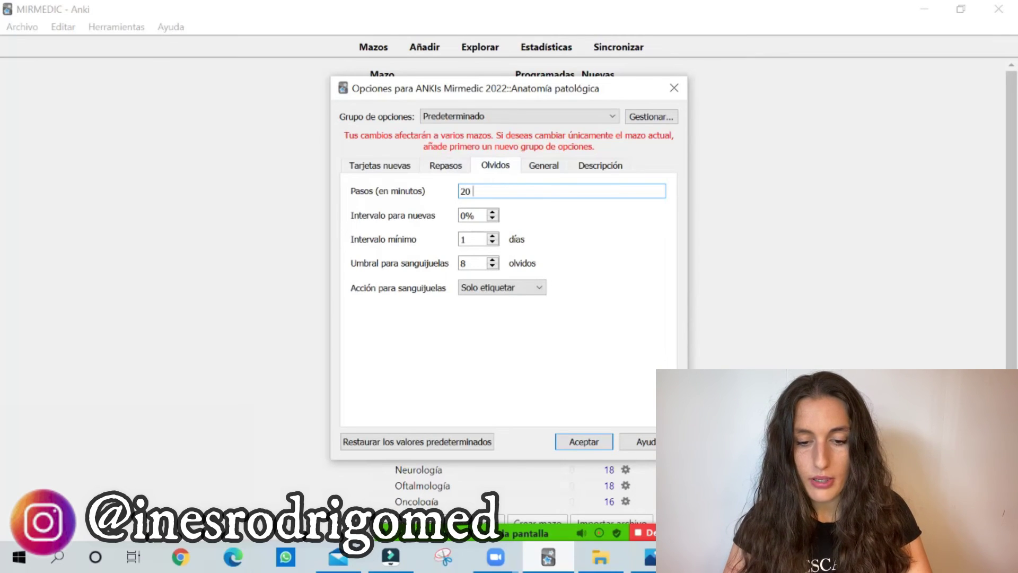
pyautogui.write(' 1440')
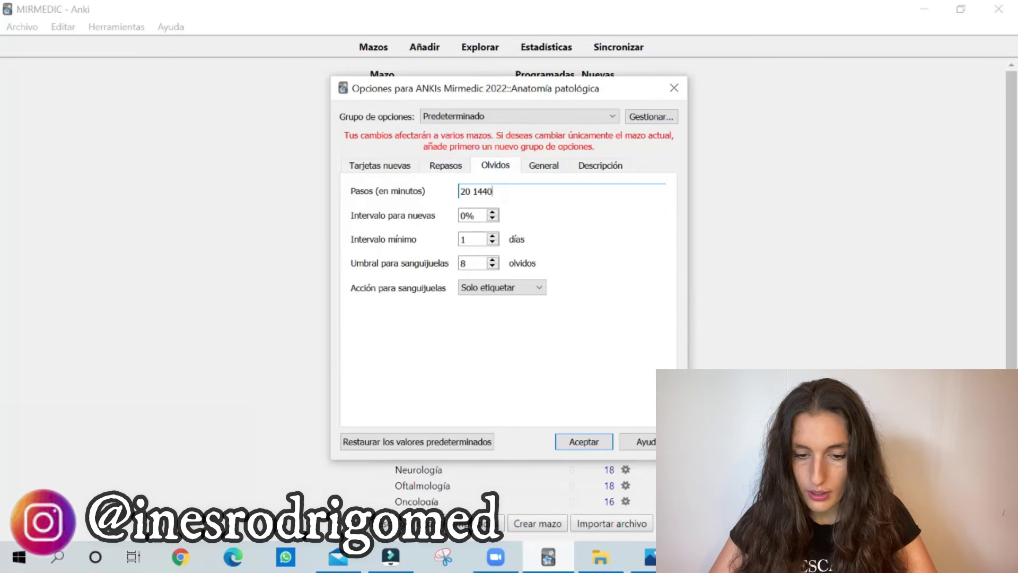
# Set the lapses' "Intervalo para nuevas" to 50% and "Intervalo mínimo" to 2 days, and accept the deck options
pyautogui.click(461, 215)
pyautogui.write('5')
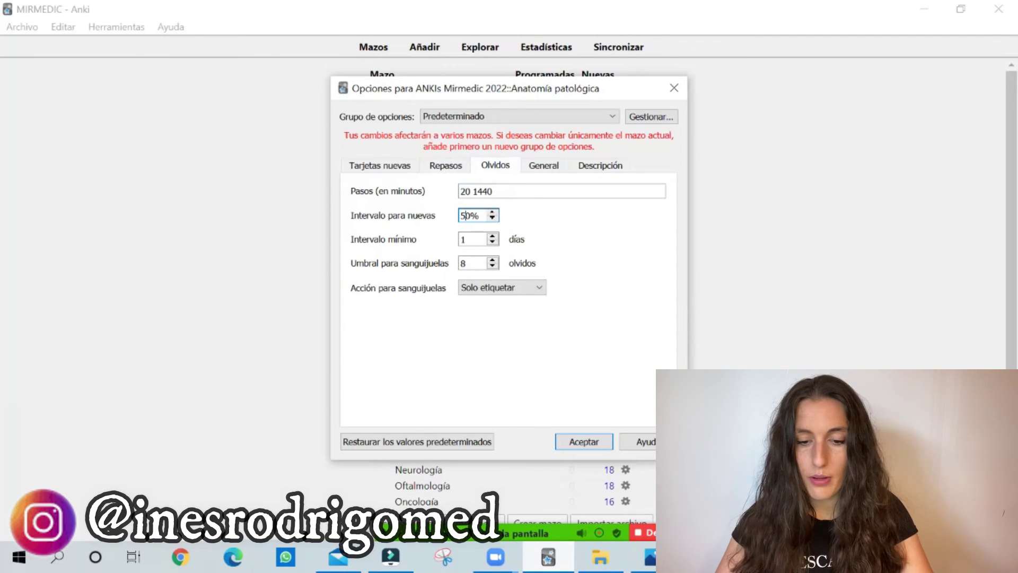
pyautogui.click(472, 239)
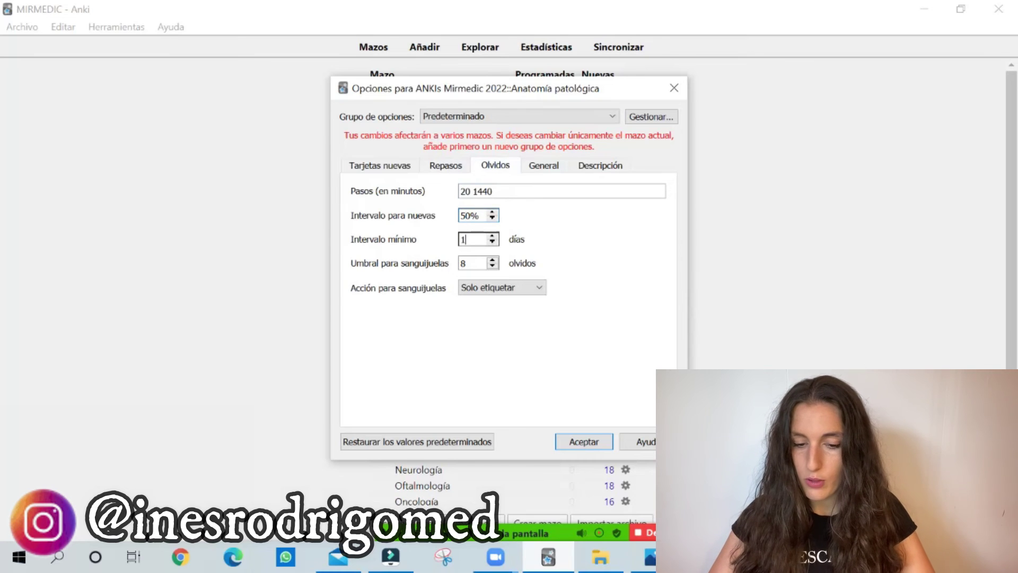
pyautogui.press('BackSpace')
pyautogui.write('2')
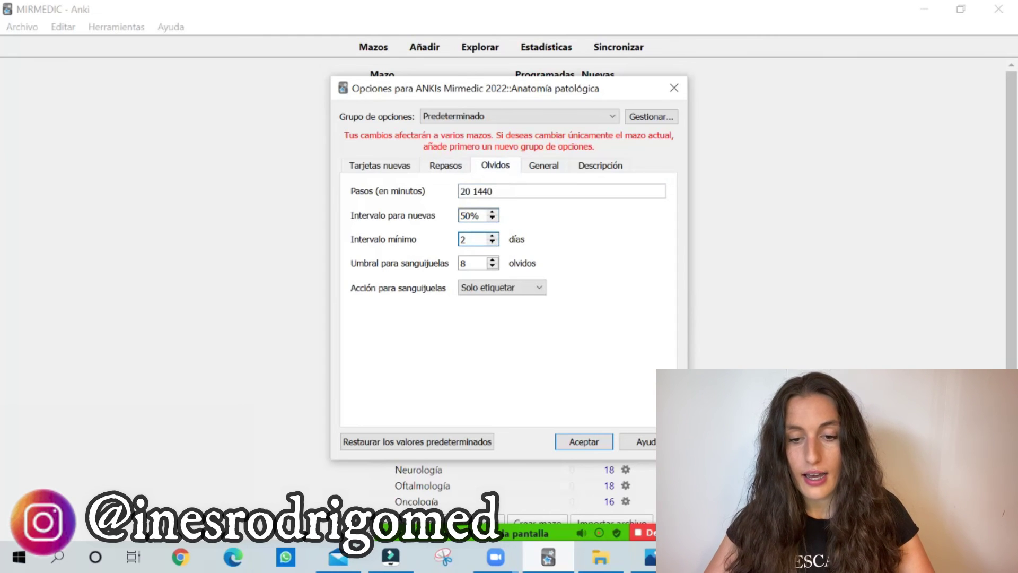
pyautogui.press('Return')
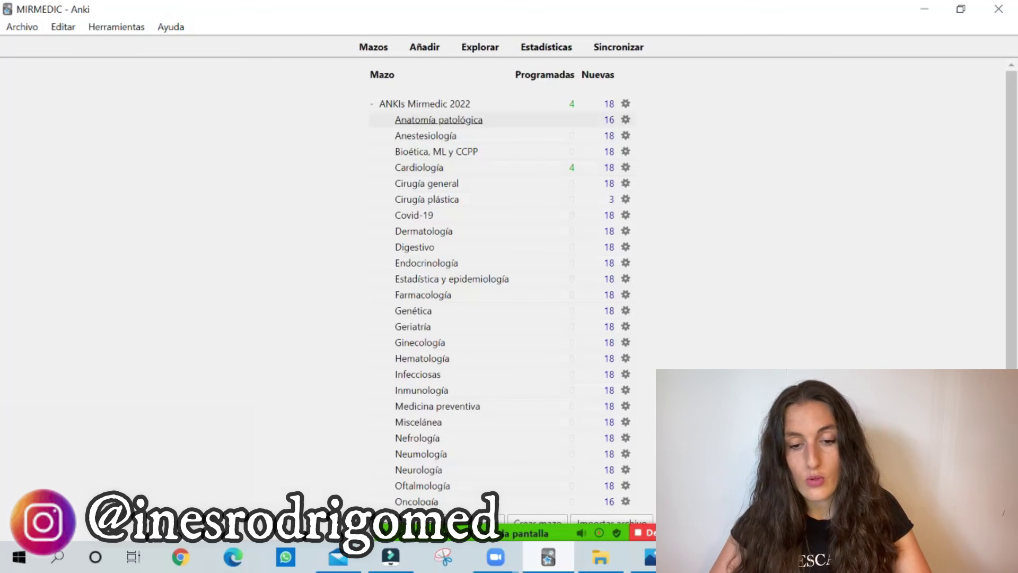
# Open the Anatomía patológica deck's study overview
pyautogui.click(438, 120)
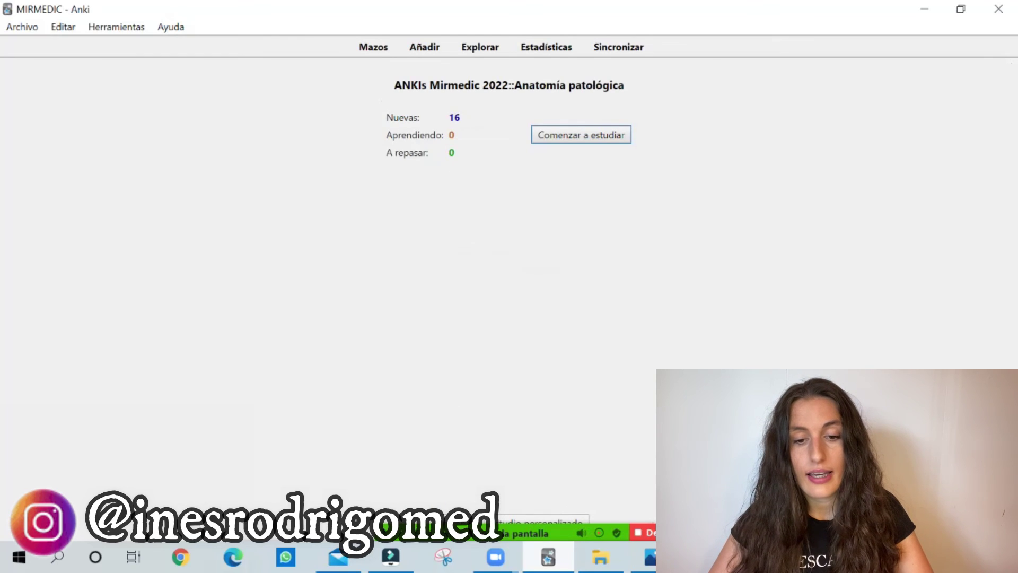